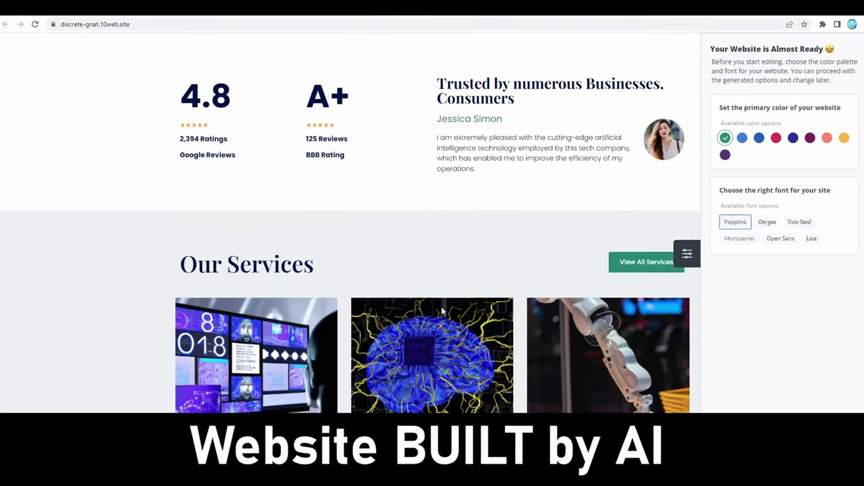
- Scroll the generated site down past Our Services and Features & Benefits
{"action": "scroll", "coordinate": [442, 311], "scroll_direction": "down", "scroll_amount": 8}
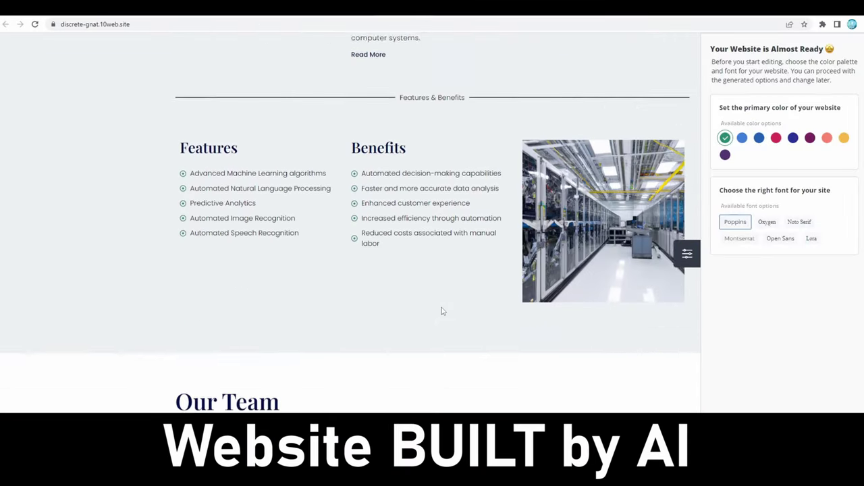
{"action": "scroll", "coordinate": [443, 311], "scroll_direction": "down", "scroll_amount": 3}
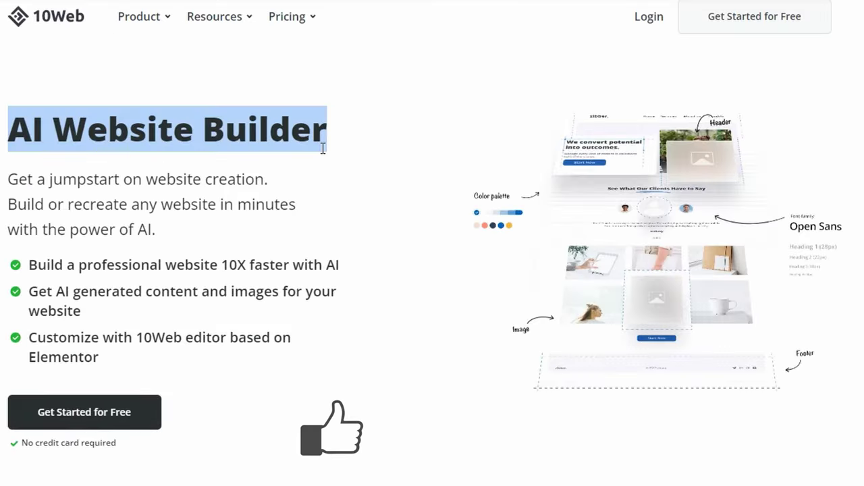
- Highlight the AI Website Builder headline and features, then sign up for a free account
{"action": "left_click_drag", "start_coordinate": [323, 148], "coordinate": [312, 345]}
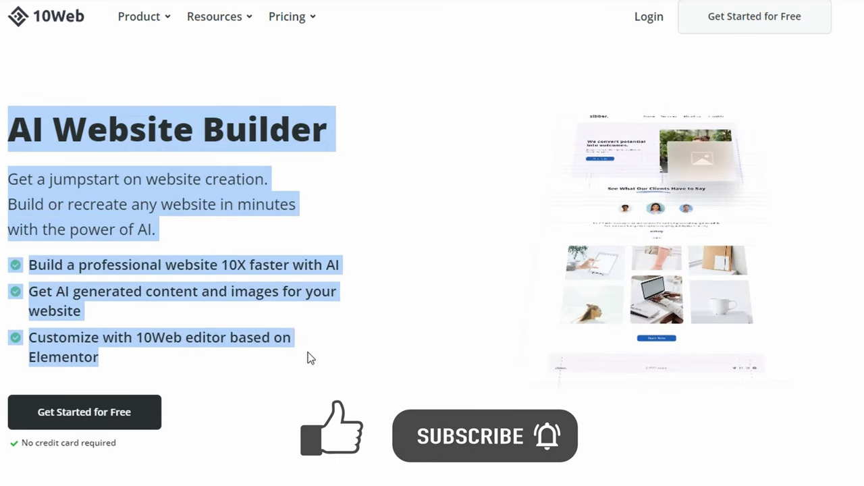
{"action": "left_click", "coordinate": [86, 428]}
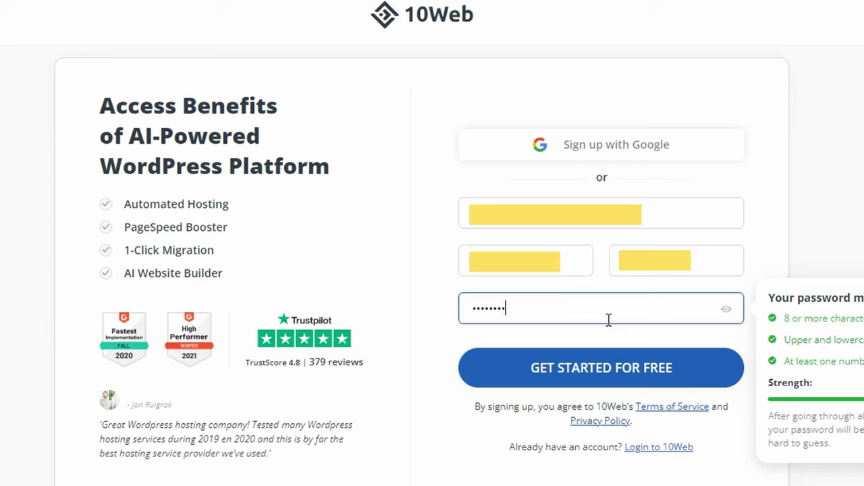
{"action": "left_click", "coordinate": [642, 366]}
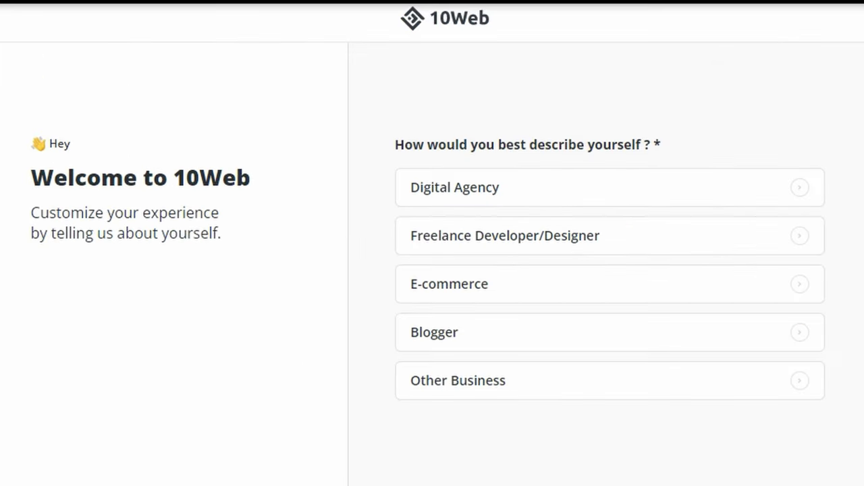
- Answer the Welcome questions: your role, 1-3 websites managed, and how you heard about 10Web
{"action": "left_click", "coordinate": [644, 388]}
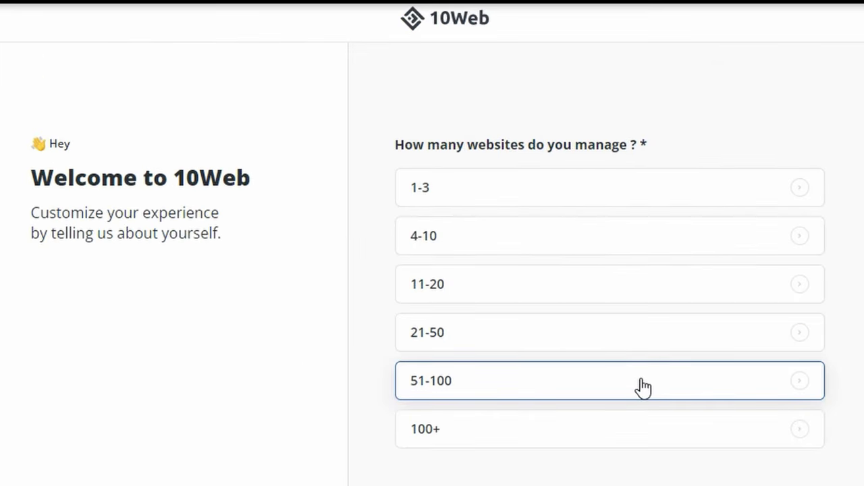
{"action": "left_click", "coordinate": [628, 203]}
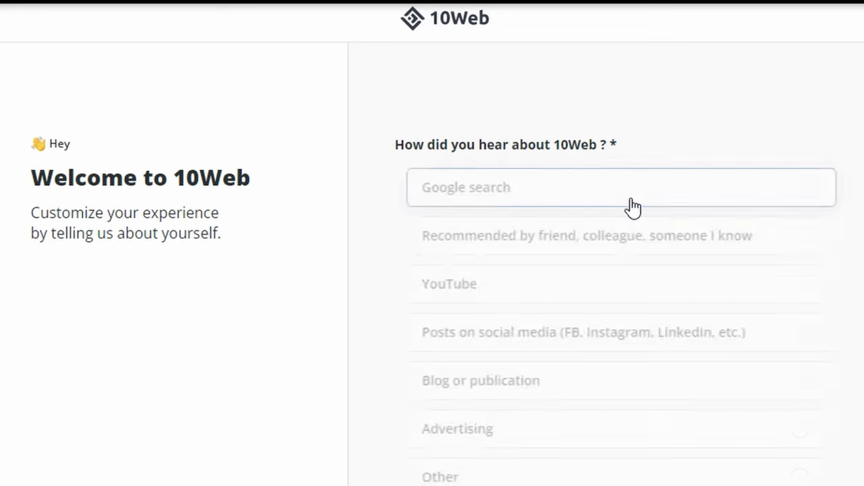
{"action": "left_click", "coordinate": [633, 202]}
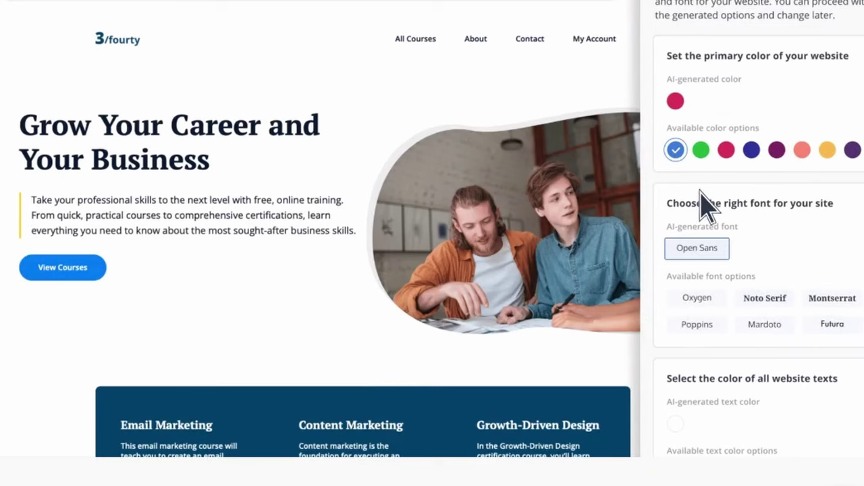
- Replace the Grow Your Business heading with Courses and place a posts grid beneath it
{"action": "scroll", "coordinate": [646, 202], "scroll_direction": "down", "scroll_amount": 3}
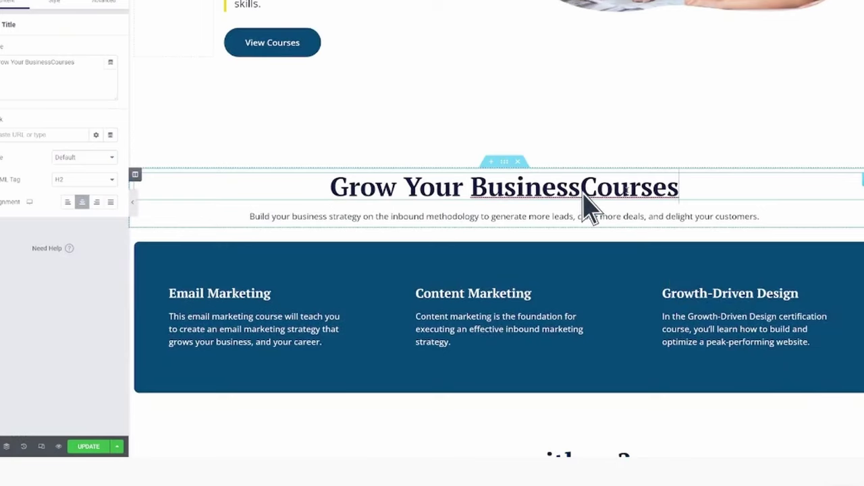
{"action": "left_click_drag", "start_coordinate": [393, 194], "coordinate": [339, 200]}
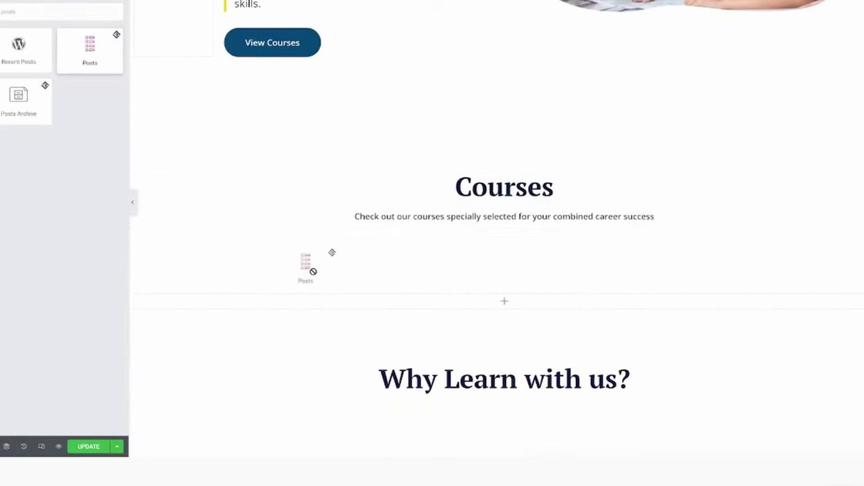
{"action": "left_click_drag", "start_coordinate": [495, 230], "coordinate": [503, 213]}
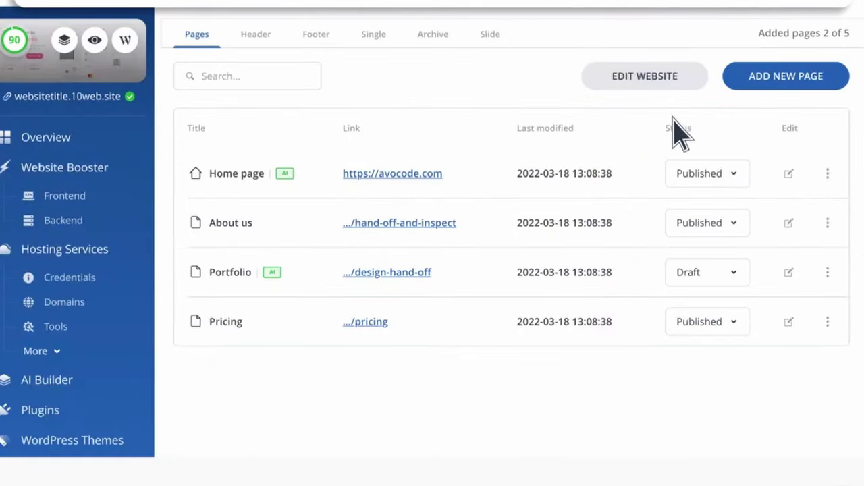
- Start a new page and scroll the generated site down to its bottom
{"action": "left_click", "coordinate": [823, 85]}
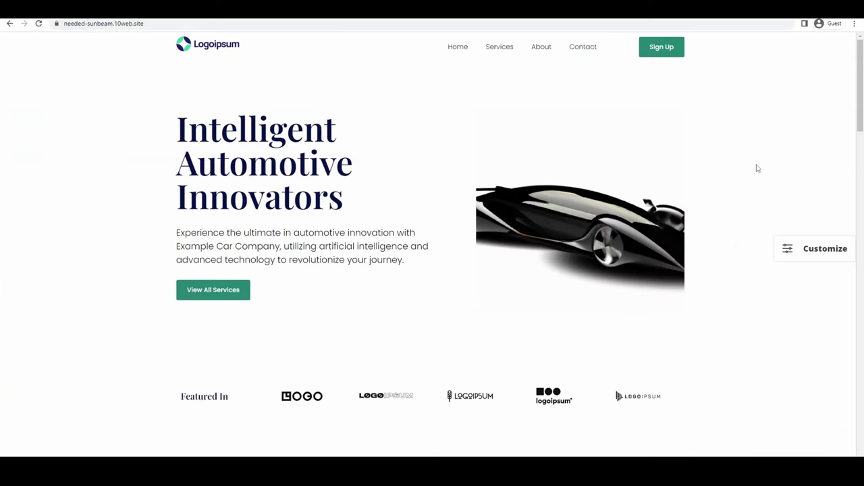
{"action": "scroll", "coordinate": [757, 175], "scroll_direction": "down", "scroll_amount": 6}
{"action": "scroll", "coordinate": [757, 168], "scroll_direction": "down", "scroll_amount": 12}
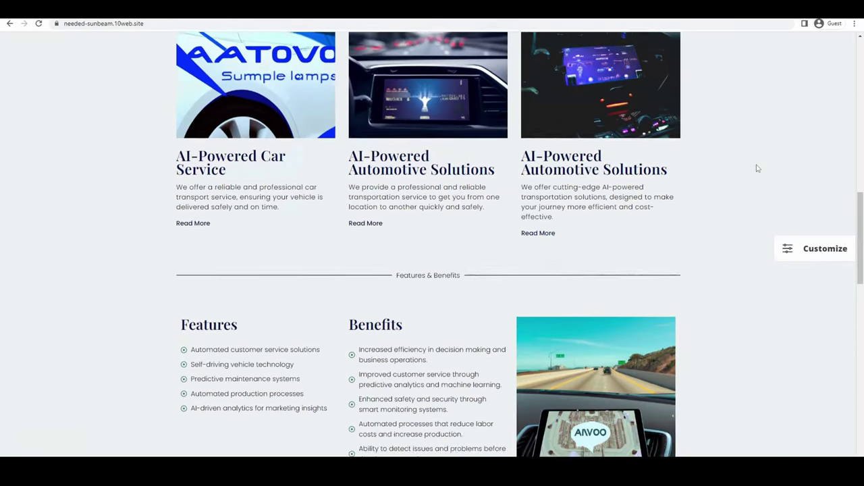
{"action": "scroll", "coordinate": [756, 168], "scroll_direction": "down", "scroll_amount": 3}
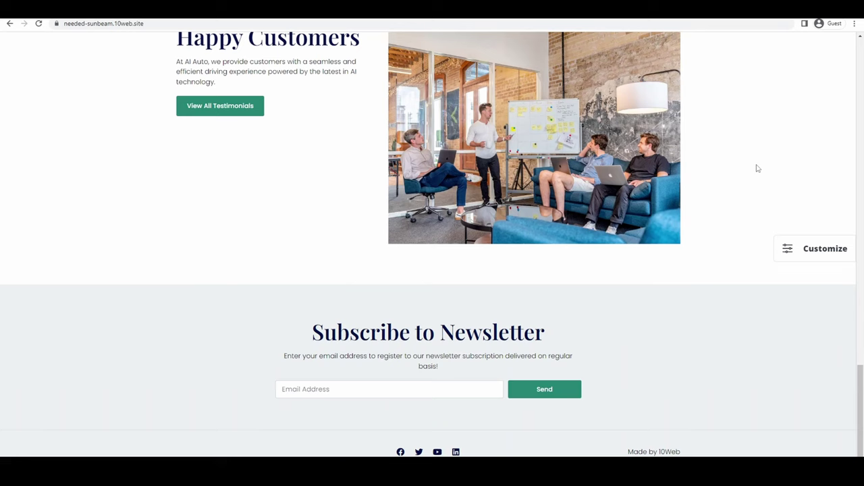
- Open the site's colour and font choices and highlight the Almost Ready options
{"action": "left_click", "coordinate": [793, 255]}
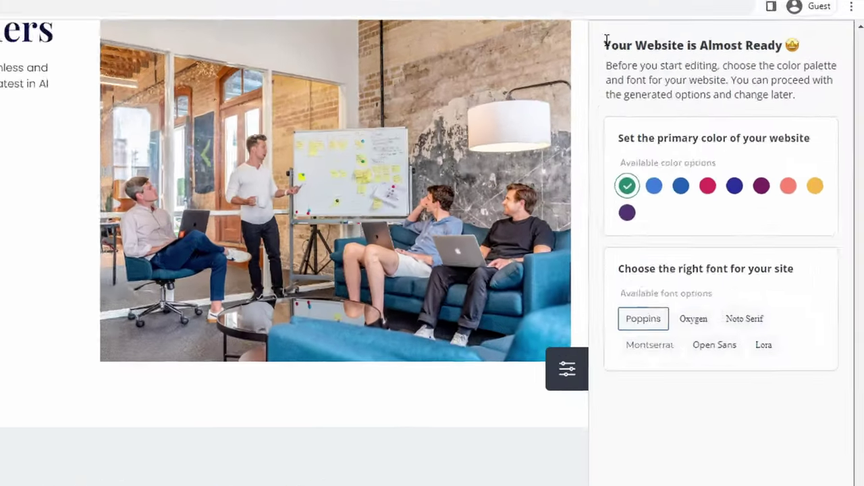
{"action": "left_click_drag", "start_coordinate": [702, 48], "coordinate": [833, 106]}
{"action": "left_click_drag", "start_coordinate": [797, 148], "coordinate": [770, 485]}
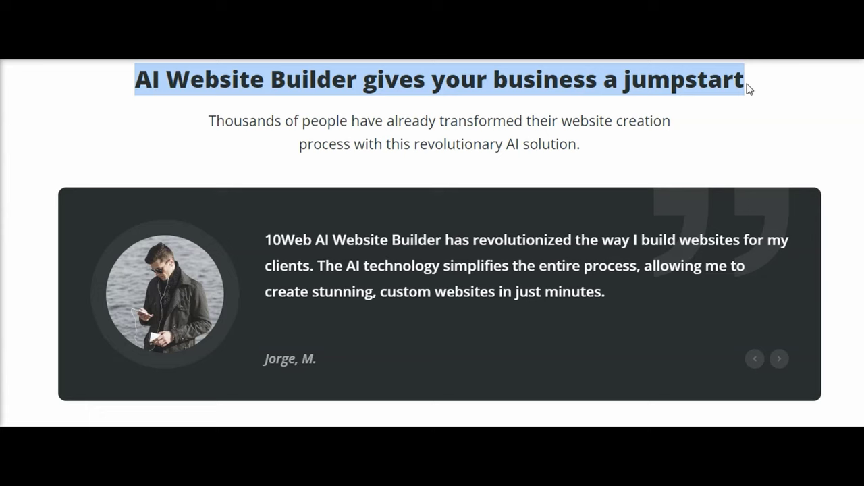
- Highlight the testimonials subheading, advance to the next customer testimonial, and highlight its quote
{"action": "left_click_drag", "start_coordinate": [212, 122], "coordinate": [386, 123]}
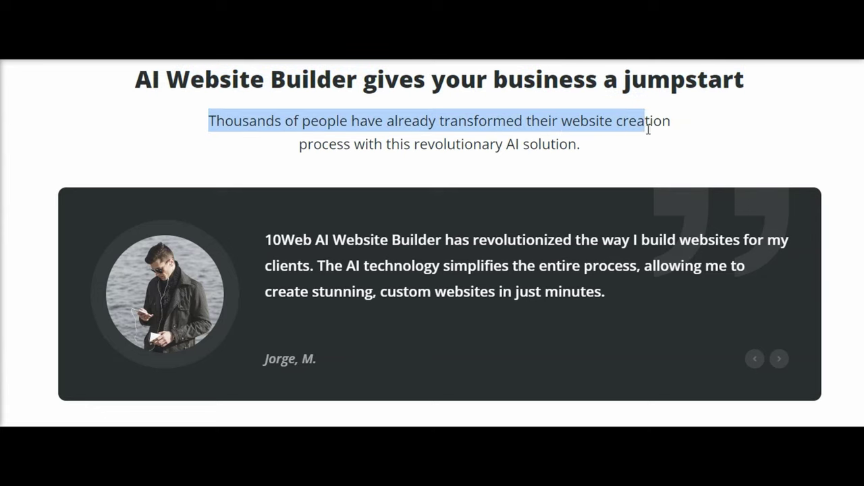
{"action": "left_click_drag", "start_coordinate": [677, 135], "coordinate": [703, 149]}
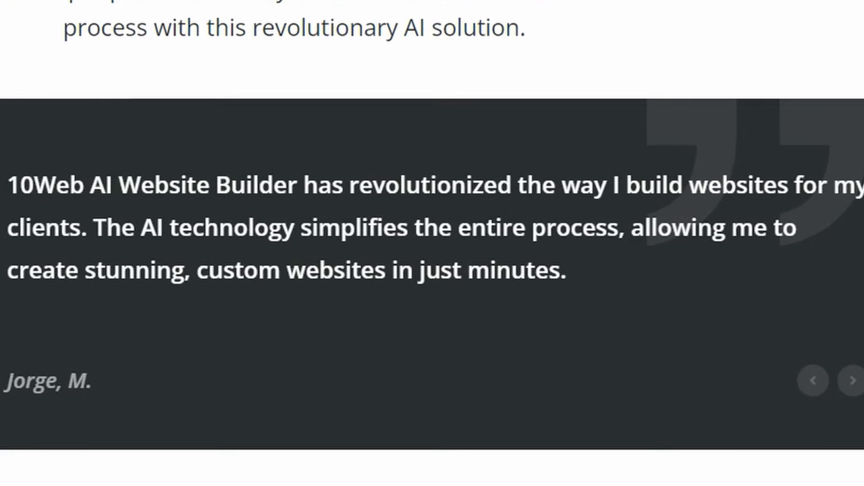
{"action": "left_click", "coordinate": [855, 383]}
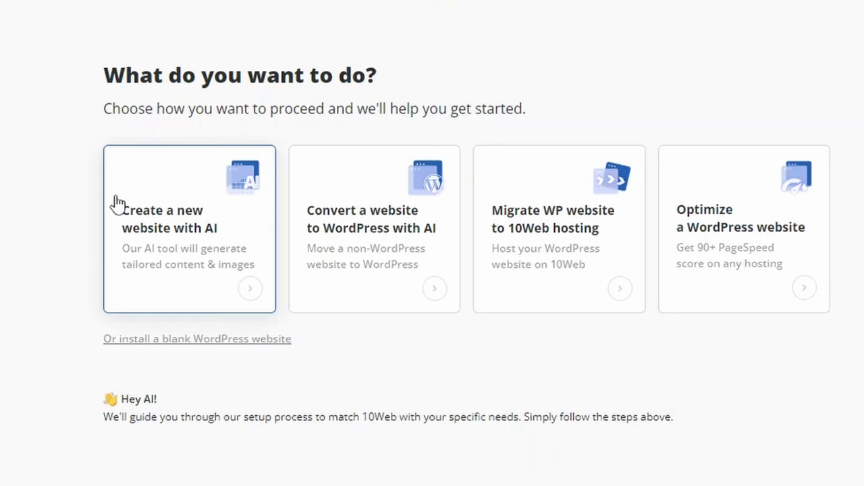
{"action": "left_click_drag", "start_coordinate": [116, 203], "coordinate": [237, 248]}
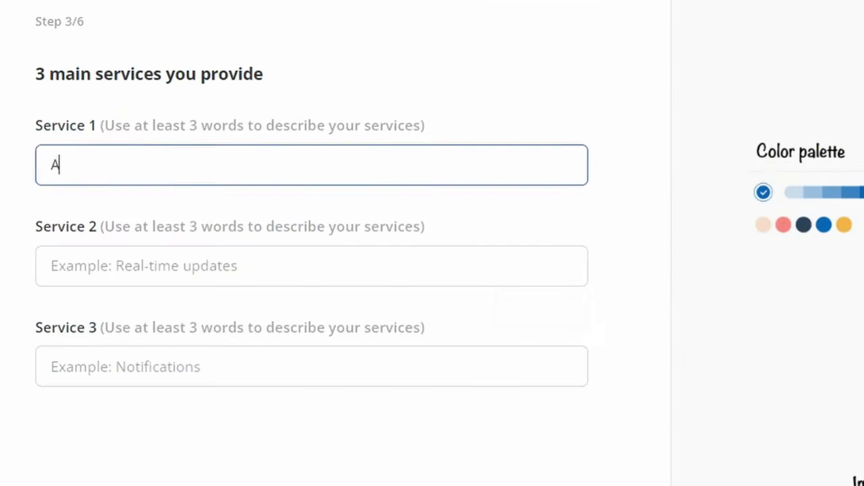
- Begin the second and third services ('R', 'Brai') and continue to the contact details step
{"action": "left_click", "coordinate": [57, 266]}
{"action": "type", "text": "Robotics"}
{"action": "left_click", "coordinate": [61, 367]}
{"action": "type", "text": "Brain Computer interface"}
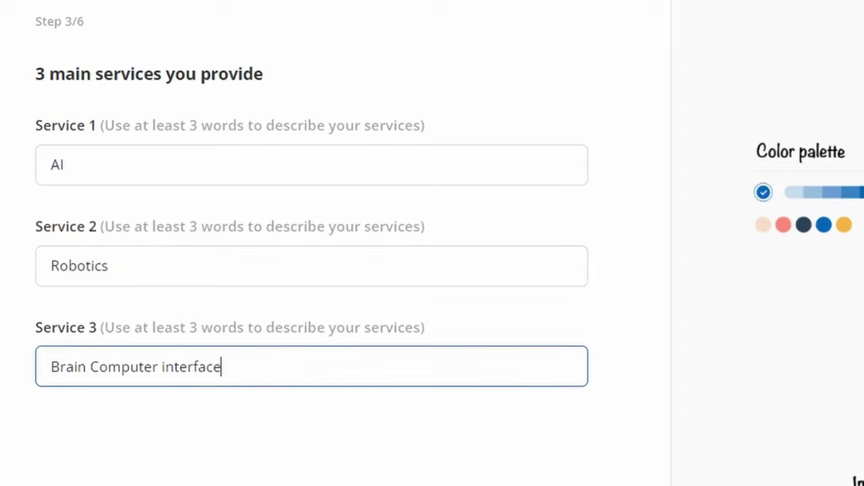
{"action": "key", "text": "Return"}
- Fill in the company e-mail and remaining contact fields, then paste in the team story
{"action": "type", "text": "example@gmail"}
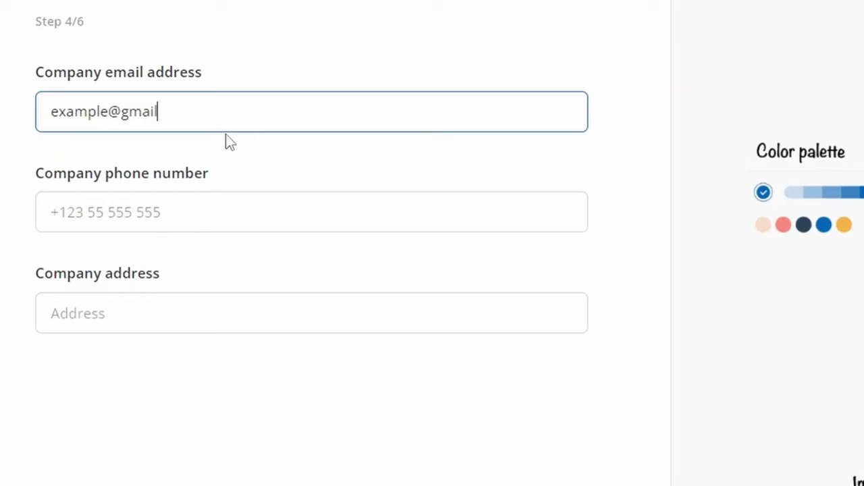
{"action": "type", "text": ".com"}
{"action": "key", "text": "Tab"}
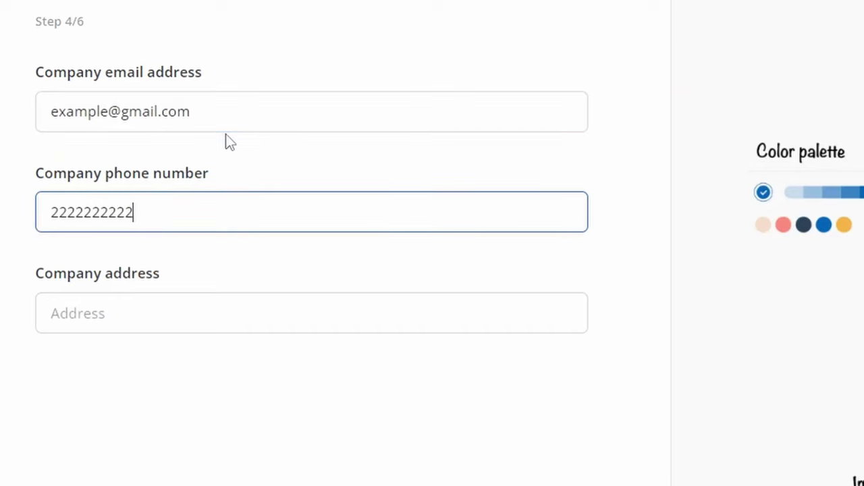
{"action": "key", "text": "Tab"}
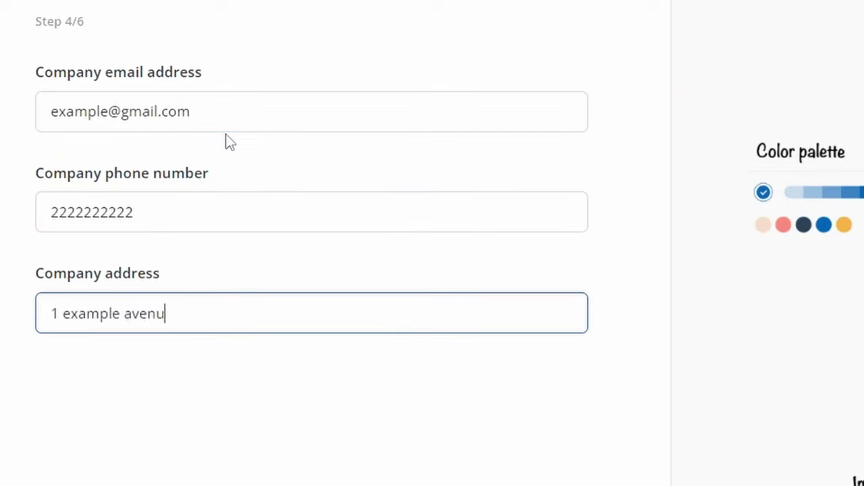
{"action": "type", "text": "onal website."}
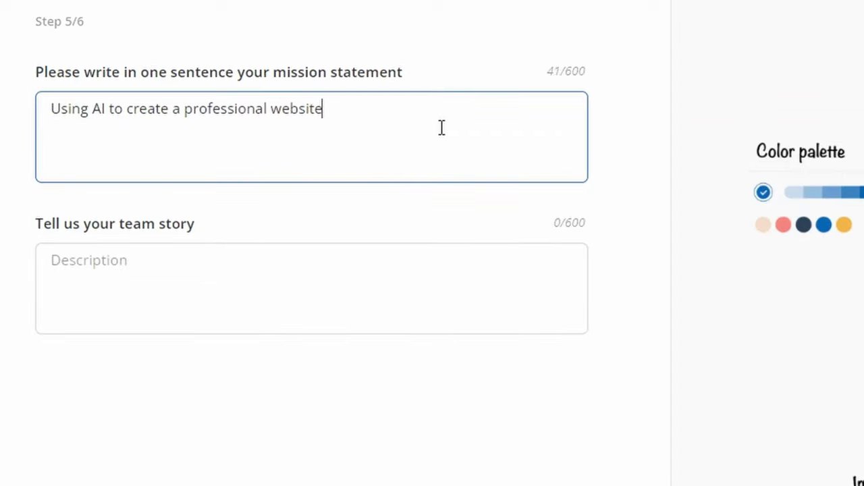
{"action": "left_click", "coordinate": [86, 279]}
{"action": "type", "text": "We let the most cutting edge artificial intelligence tools do the heavy lifting for us so we can focus on our mission."}
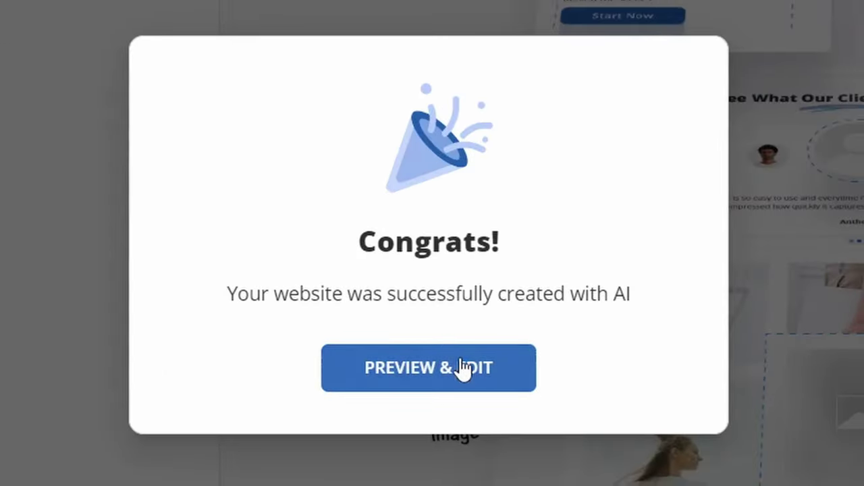
- Preview the generated automotive site and scroll through it beside the colour/font panel
{"action": "left_click", "coordinate": [454, 336]}
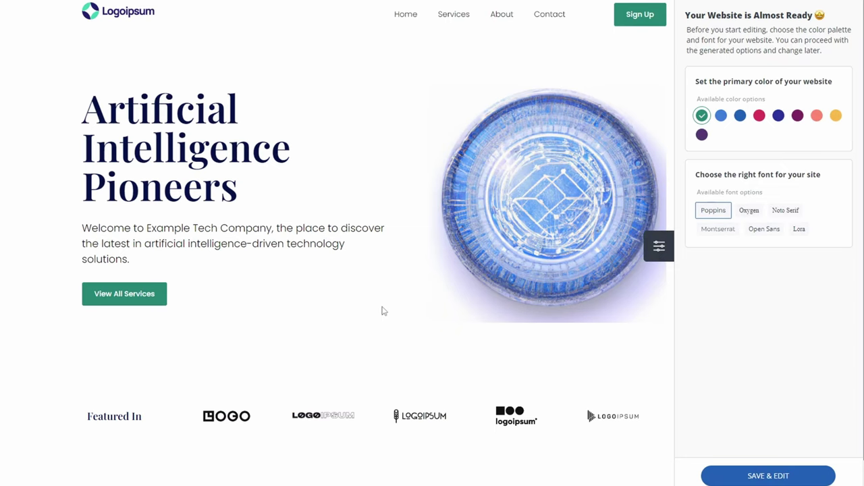
{"action": "scroll", "coordinate": [382, 310], "scroll_direction": "down", "scroll_amount": 8}
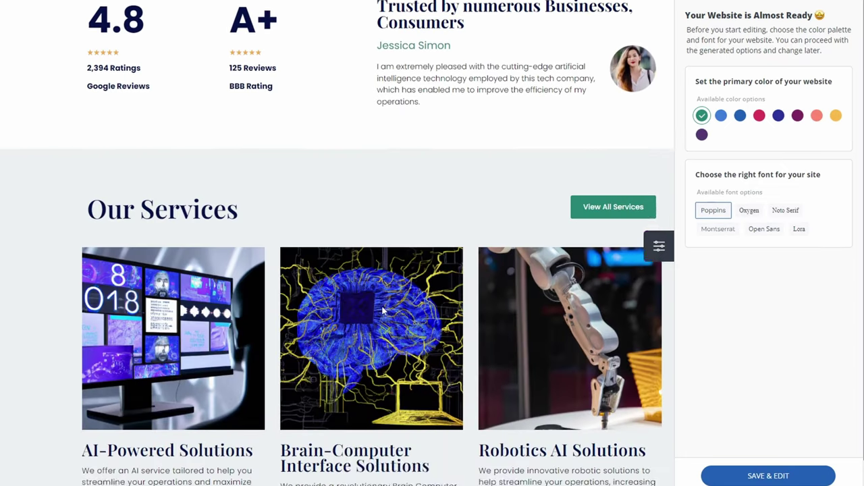
{"action": "scroll", "coordinate": [382, 311], "scroll_direction": "down", "scroll_amount": 7}
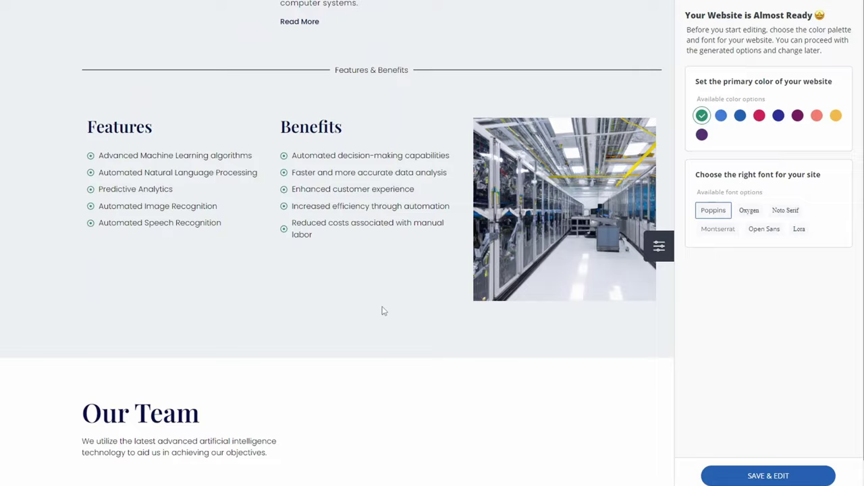
{"action": "scroll", "coordinate": [382, 310], "scroll_direction": "down", "scroll_amount": 8}
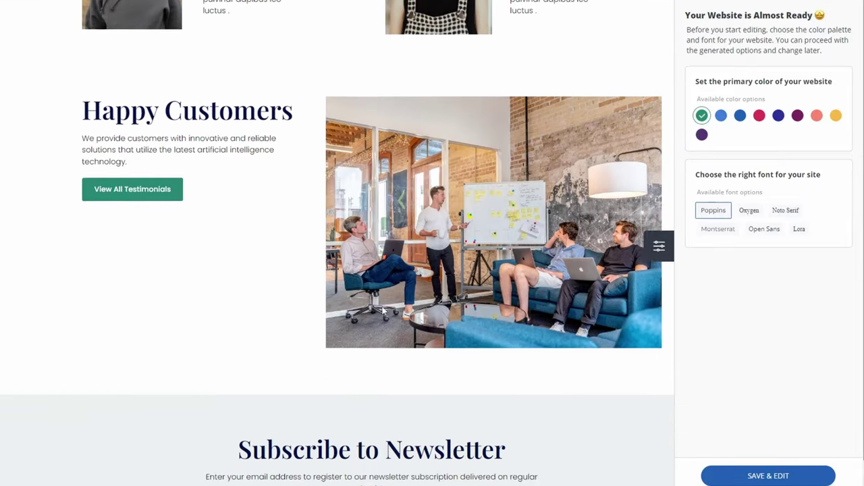
{"action": "scroll", "coordinate": [382, 309], "scroll_direction": "down", "scroll_amount": 4}
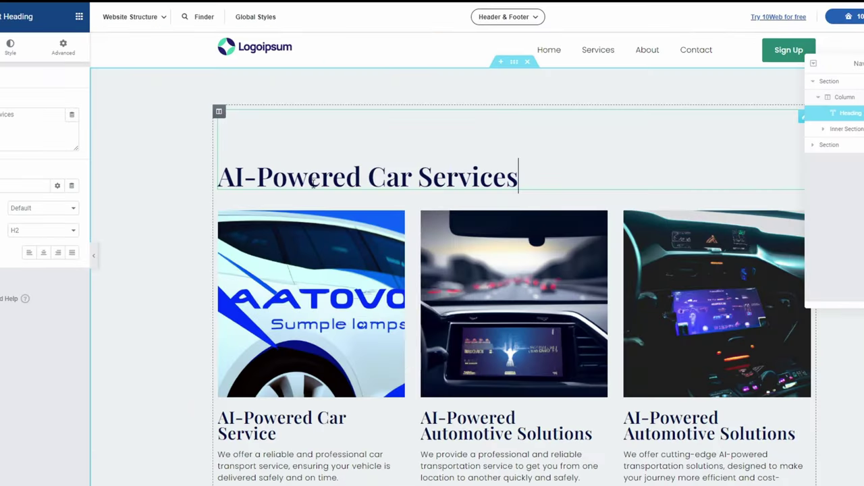
- Add a new section at the empty drop zone and browse the Elements widget panel
{"action": "scroll", "coordinate": [684, 208], "scroll_direction": "down", "scroll_amount": 8}
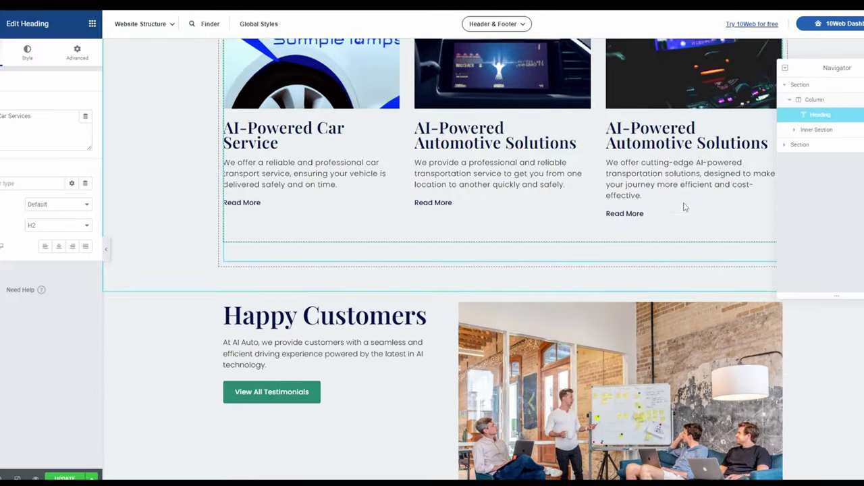
{"action": "scroll", "coordinate": [684, 207], "scroll_direction": "down", "scroll_amount": 3}
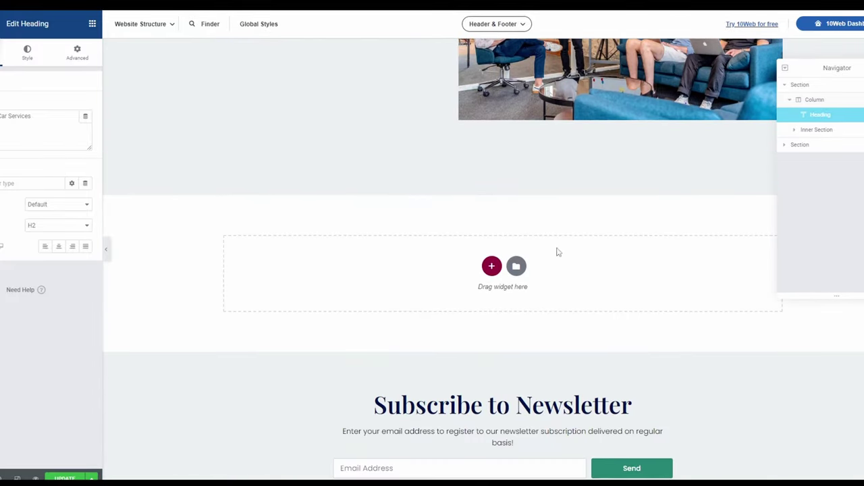
{"action": "left_click", "coordinate": [491, 267]}
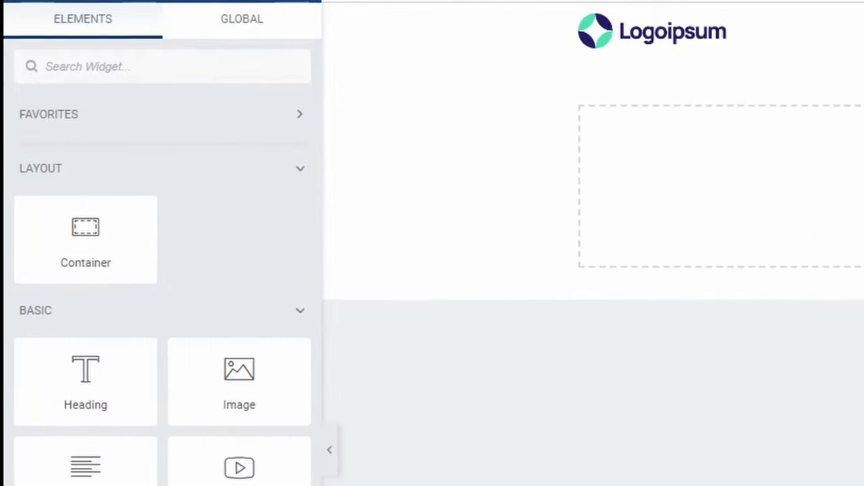
{"action": "scroll", "coordinate": [84, 463], "scroll_direction": "down", "scroll_amount": 10}
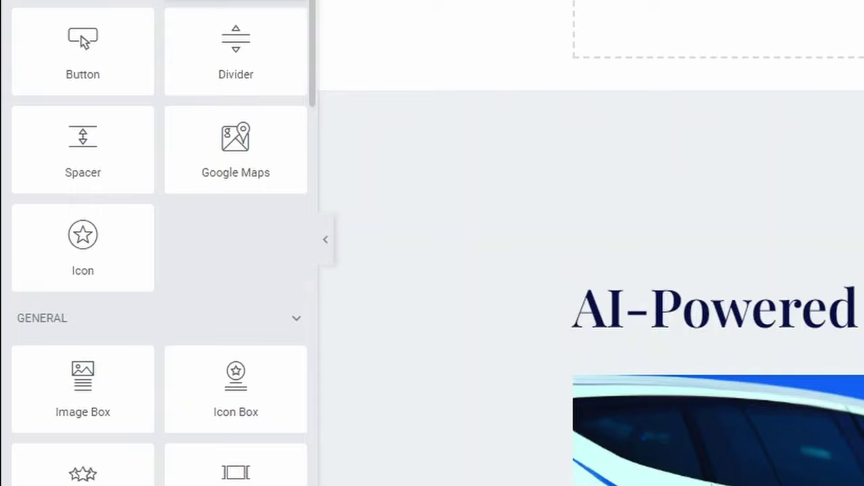
{"action": "scroll", "coordinate": [285, 73], "scroll_direction": "down", "scroll_amount": 10}
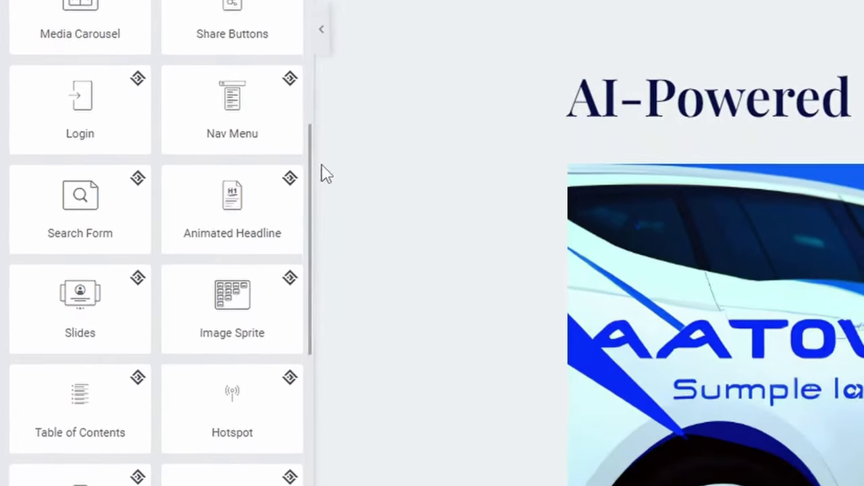
{"action": "scroll", "coordinate": [317, 216], "scroll_direction": "down", "scroll_amount": 6}
{"action": "scroll", "coordinate": [248, 305], "scroll_direction": "down", "scroll_amount": 4}
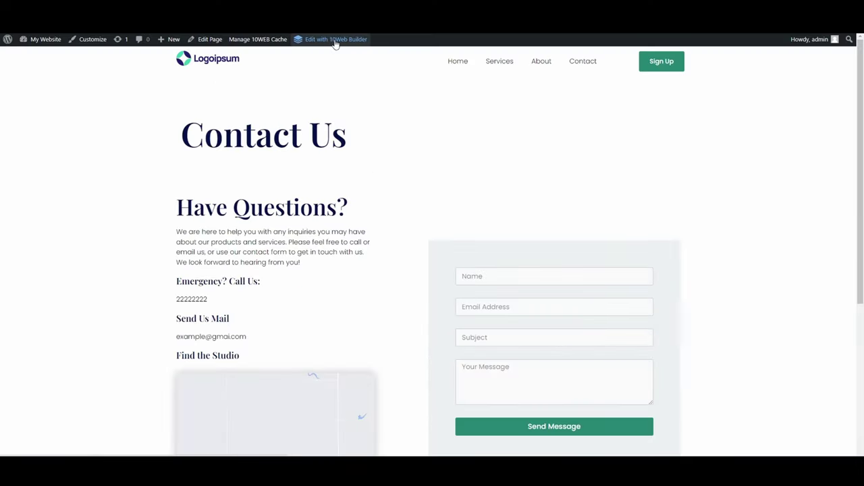
- Open the Contact Us page in the 10Web Builder editor and highlight its headline and intro
{"action": "left_click", "coordinate": [336, 40]}
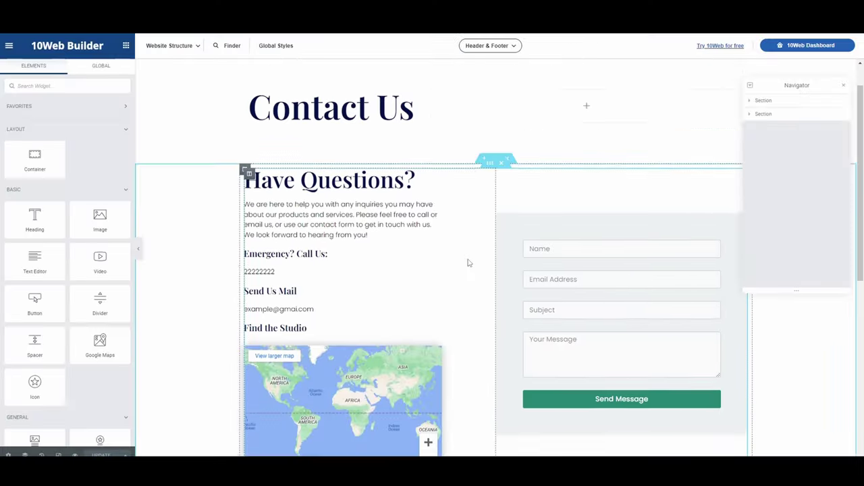
{"action": "scroll", "coordinate": [469, 262], "scroll_direction": "down", "scroll_amount": 5}
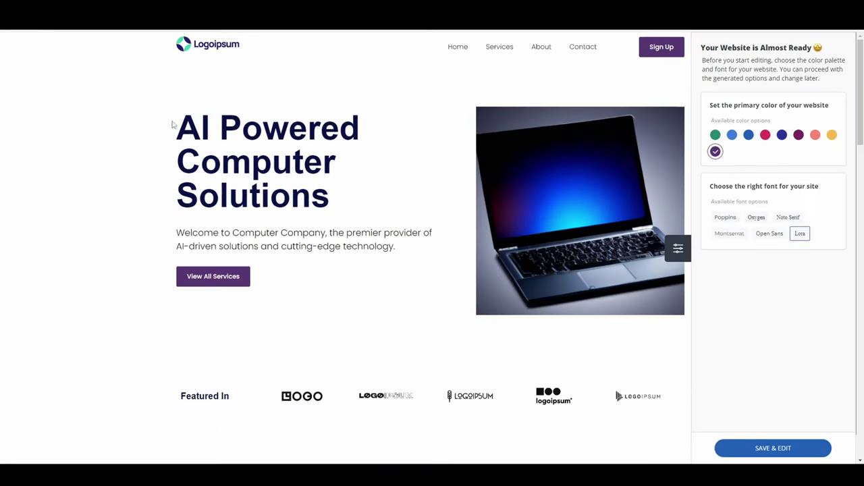
{"action": "left_click_drag", "start_coordinate": [173, 125], "coordinate": [417, 255]}
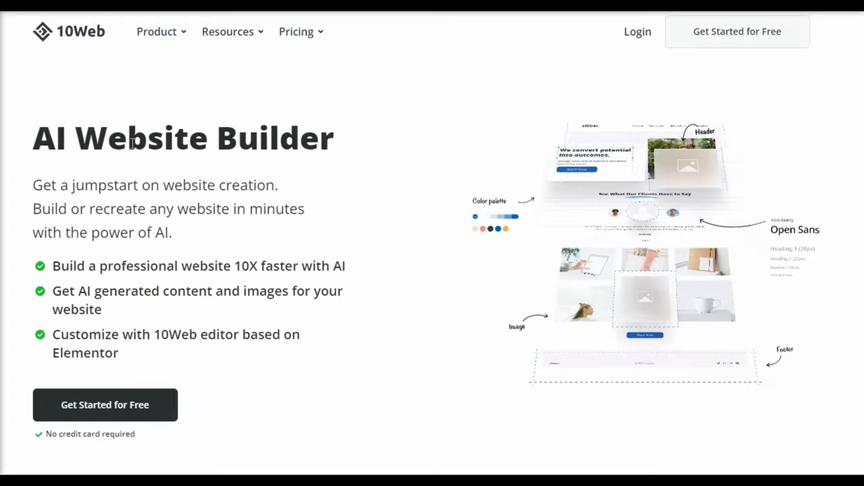
- Highlight the AI Website Builder heading and feature descriptions, then scroll further down the page
{"action": "left_click_drag", "start_coordinate": [34, 139], "coordinate": [334, 259]}
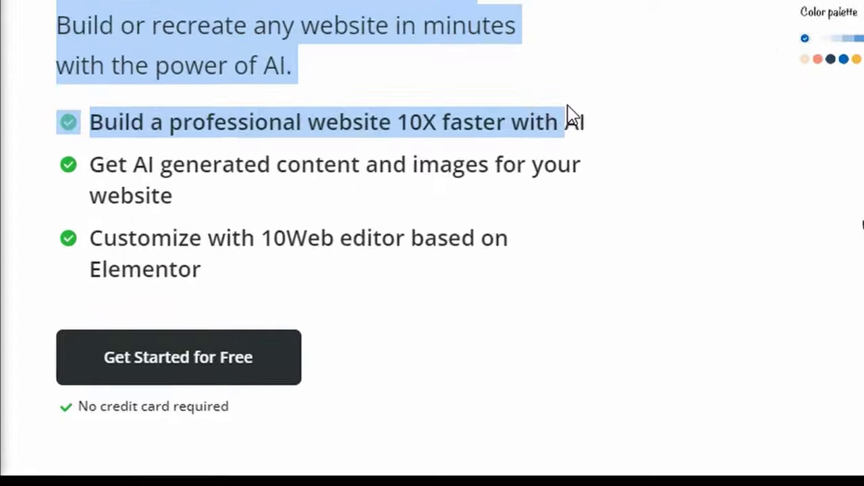
{"action": "left_click_drag", "start_coordinate": [570, 114], "coordinate": [541, 260]}
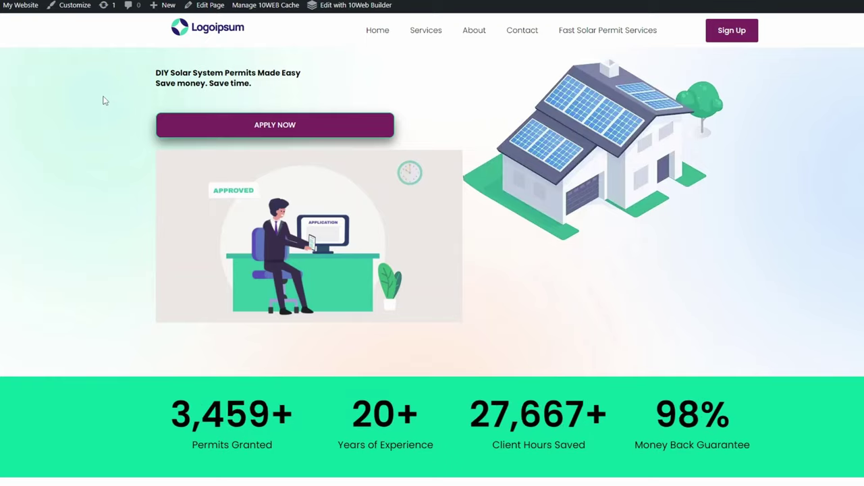
{"action": "scroll", "coordinate": [102, 99], "scroll_direction": "down", "scroll_amount": 8}
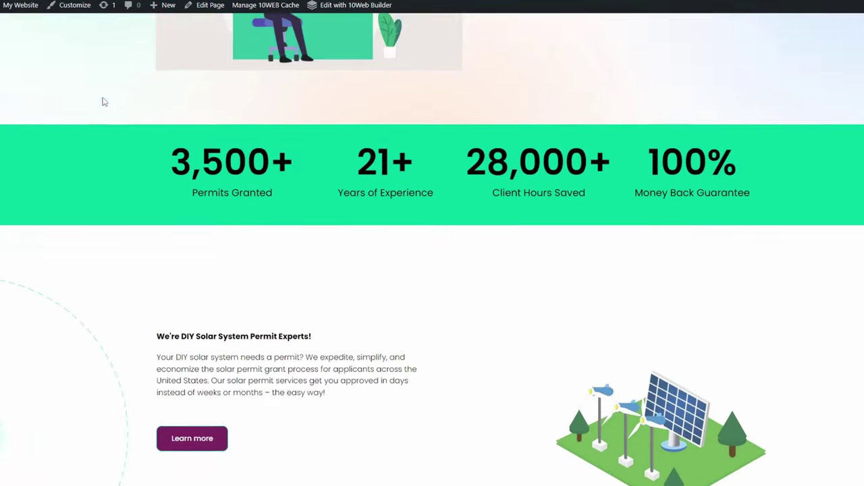
{"action": "scroll", "coordinate": [102, 101], "scroll_direction": "down", "scroll_amount": 10}
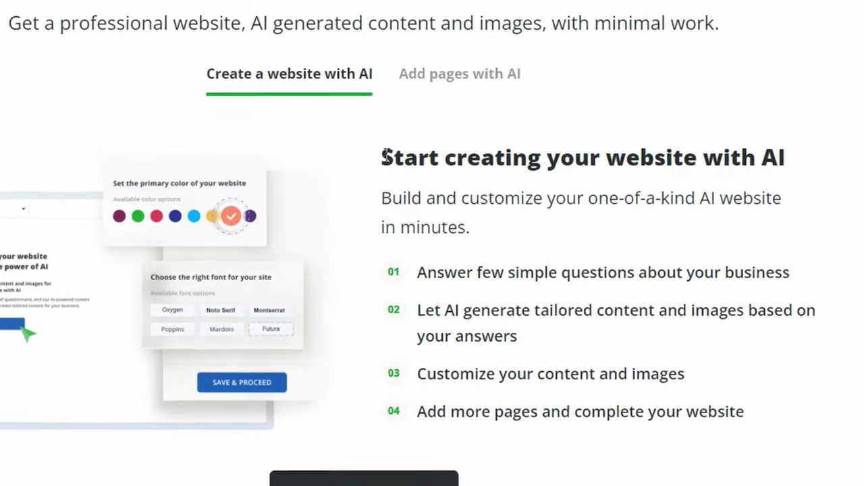
- Highlight the 'Start creating your website with AI' heading and step 02 about AI-generated content
{"action": "left_click_drag", "start_coordinate": [299, 126], "coordinate": [761, 180]}
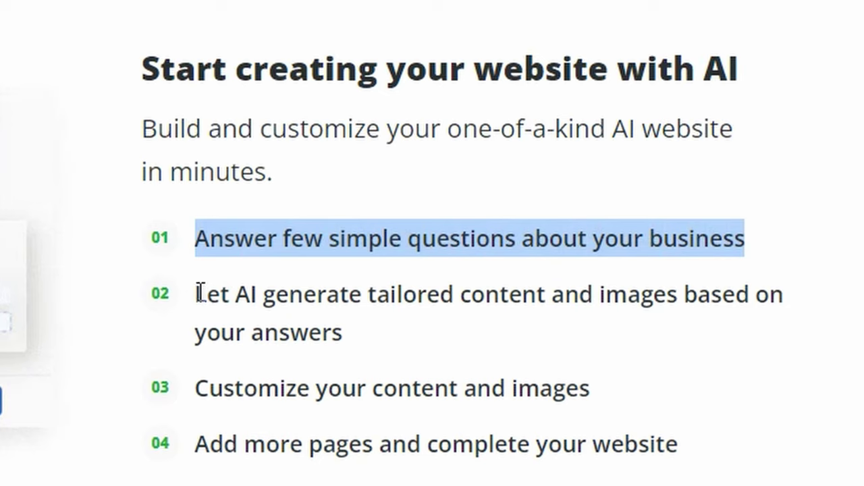
{"action": "left_click_drag", "start_coordinate": [197, 294], "coordinate": [227, 295]}
{"action": "left_click_drag", "start_coordinate": [325, 311], "coordinate": [351, 331]}
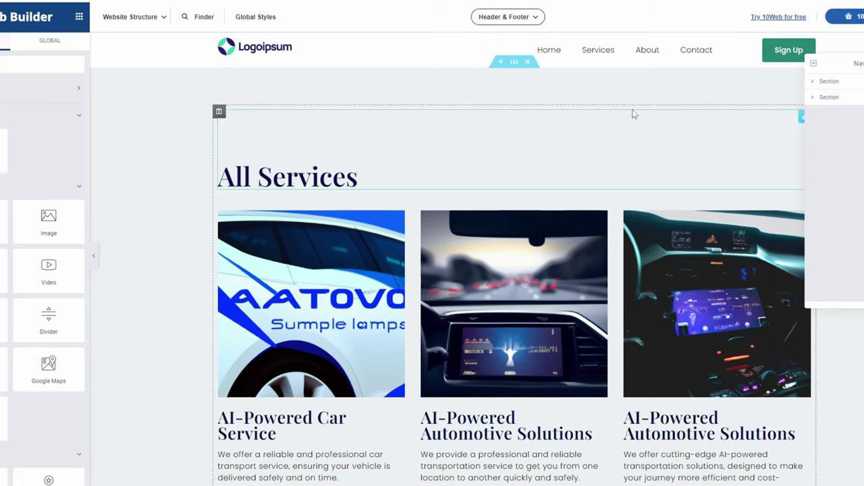
- Retitle the All Services heading 'AI-Powered', then add a page with a Posts grid in Courses
{"action": "triple_click", "coordinate": [314, 184]}
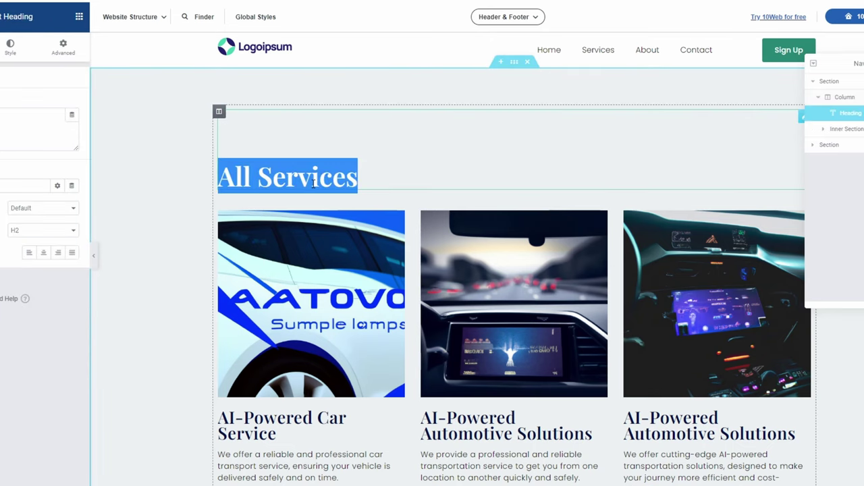
{"action": "type", "text": "AI-Powered"}
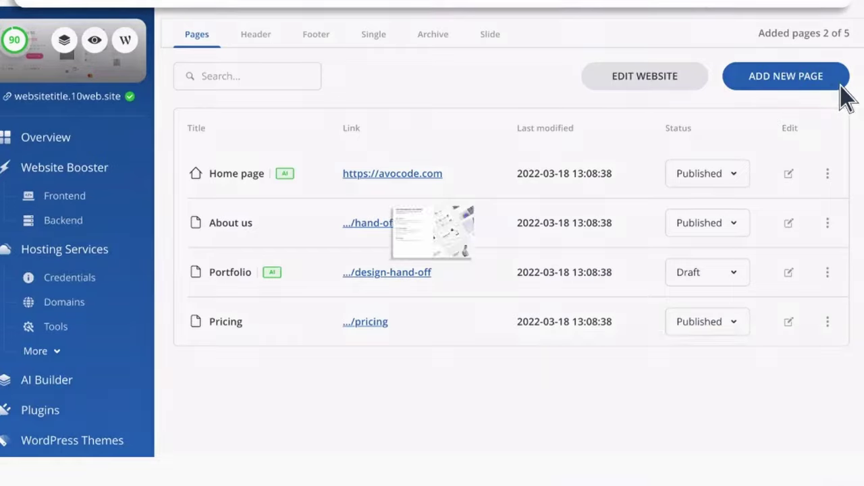
{"action": "left_click", "coordinate": [810, 87]}
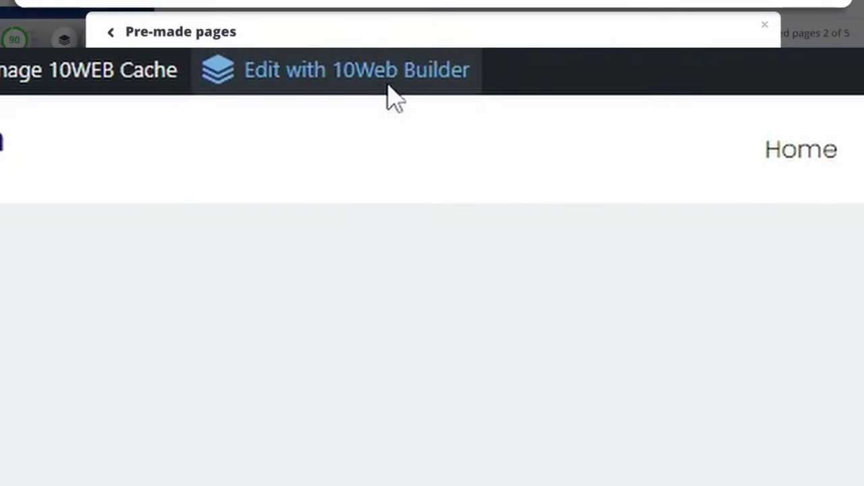
{"action": "left_click", "coordinate": [389, 86]}
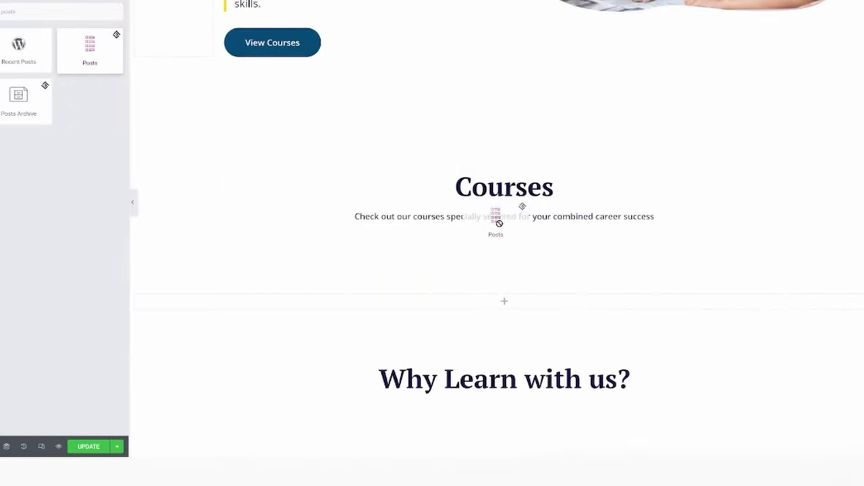
{"action": "left_click_drag", "start_coordinate": [496, 217], "coordinate": [500, 217]}
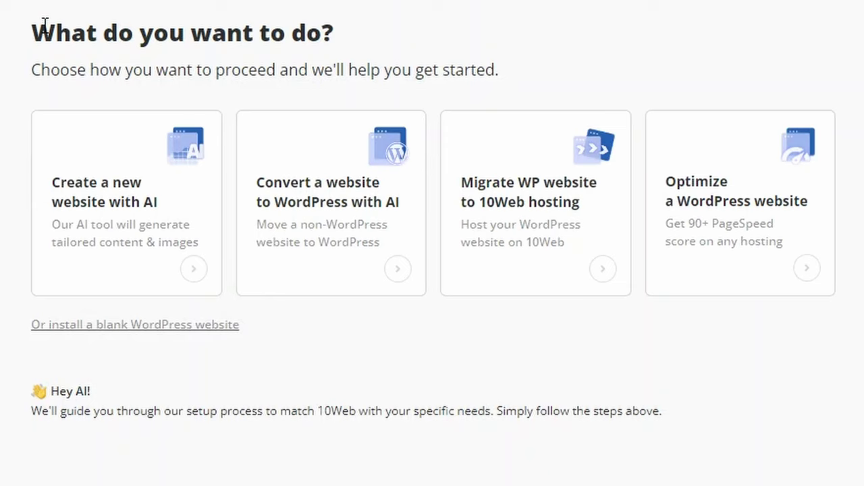
- Highlight the setup question, then scroll to the empty drop zone and add a new section
{"action": "left_click_drag", "start_coordinate": [285, 32], "coordinate": [480, 41]}
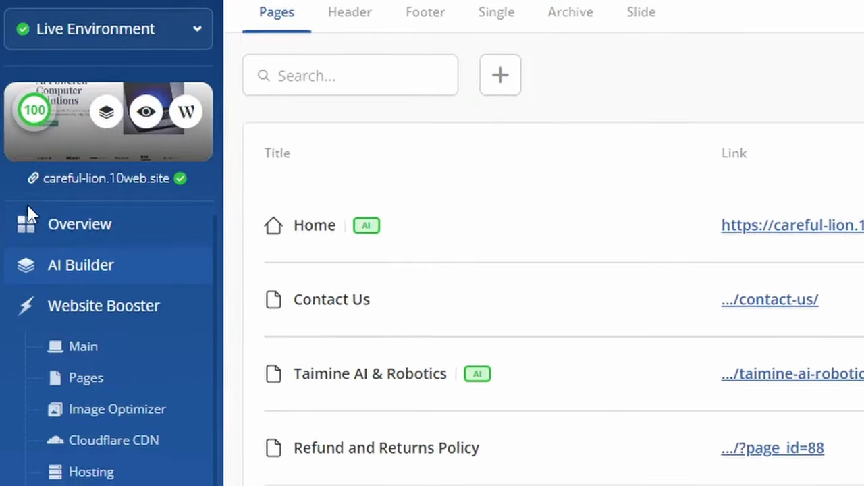
{"action": "scroll", "coordinate": [577, 250], "scroll_direction": "down", "scroll_amount": 4}
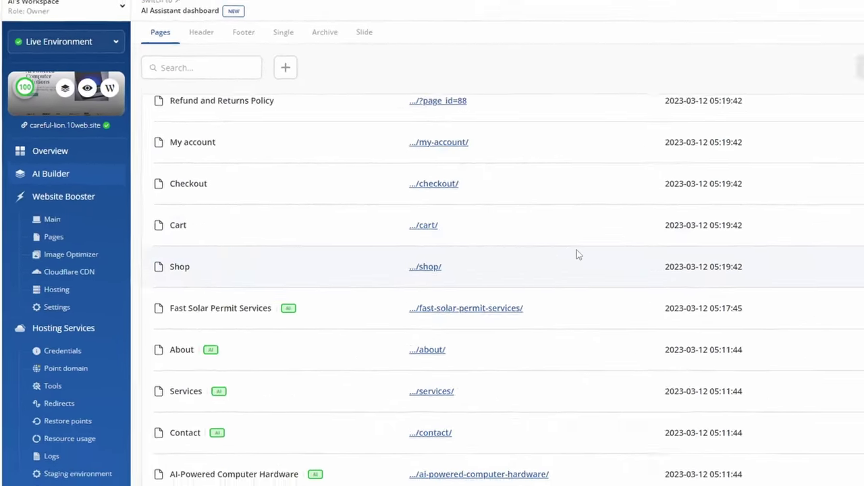
{"action": "scroll", "coordinate": [338, 169], "scroll_direction": "up", "scroll_amount": 4}
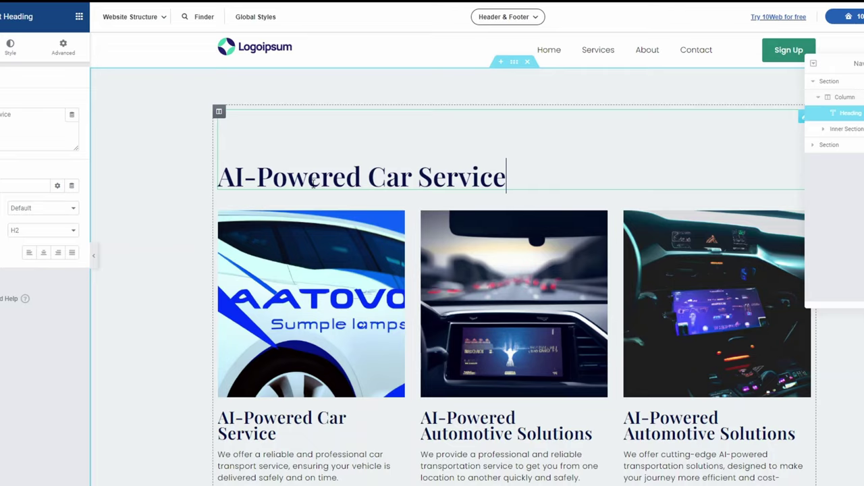
{"action": "scroll", "coordinate": [709, 208], "scroll_direction": "down", "scroll_amount": 8}
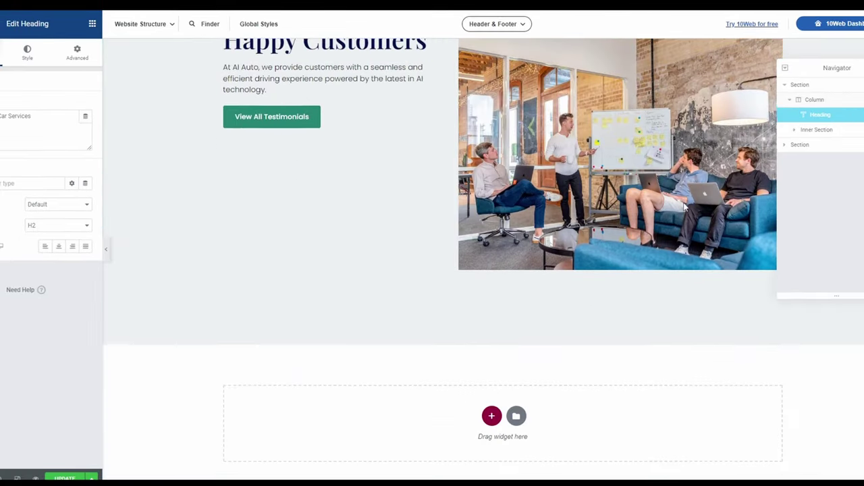
{"action": "scroll", "coordinate": [685, 207], "scroll_direction": "down", "scroll_amount": 2}
{"action": "left_click", "coordinate": [486, 267]}
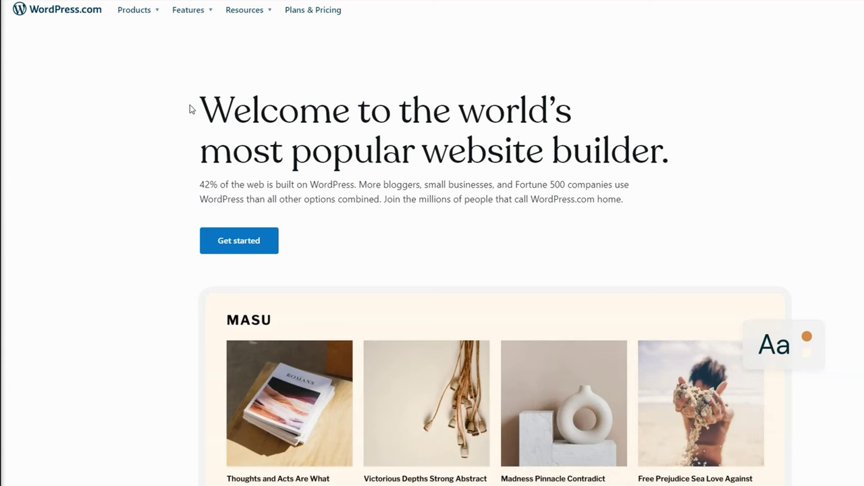
- Highlight the WordPress.com headline and the convert-to-WordPress option, then scroll down to the showcase grid
{"action": "left_click_drag", "start_coordinate": [190, 109], "coordinate": [683, 160]}
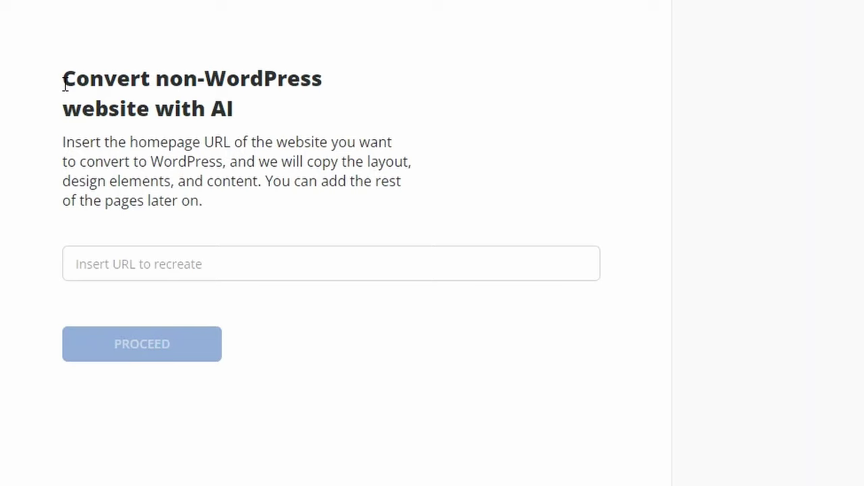
{"action": "left_click_drag", "start_coordinate": [64, 85], "coordinate": [331, 202]}
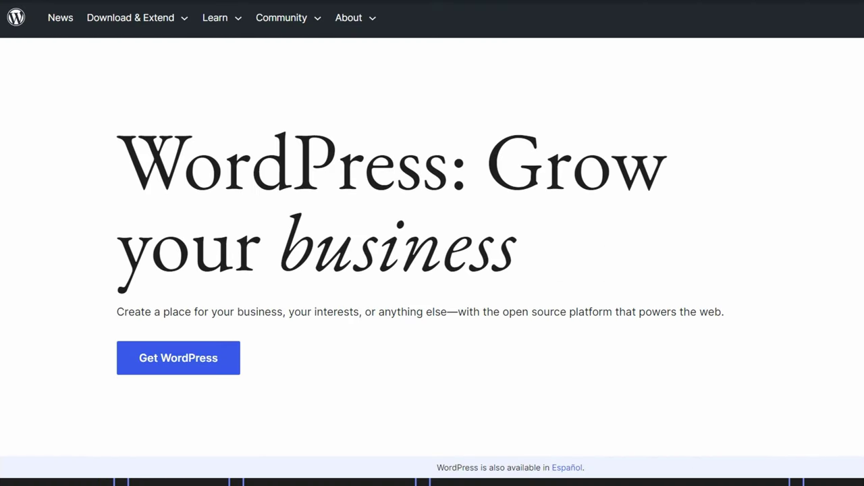
{"action": "scroll", "coordinate": [432, 302], "scroll_direction": "down", "scroll_amount": 1}
{"action": "scroll", "coordinate": [432, 270], "scroll_direction": "down", "scroll_amount": 10}
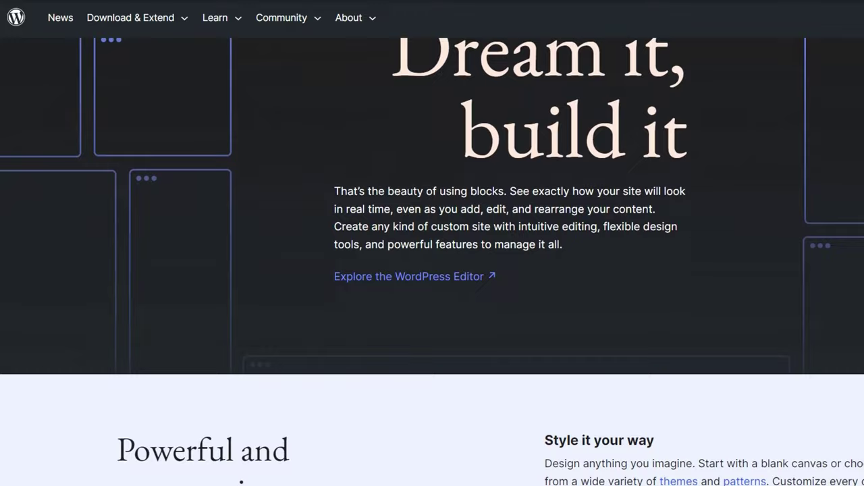
{"action": "scroll", "coordinate": [432, 270], "scroll_direction": "down", "scroll_amount": 13}
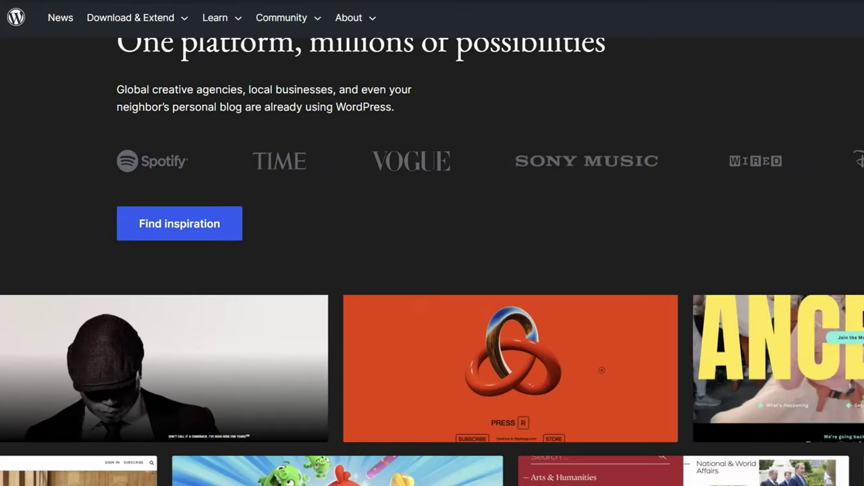
{"action": "scroll", "coordinate": [802, 422], "scroll_direction": "down", "scroll_amount": 13}
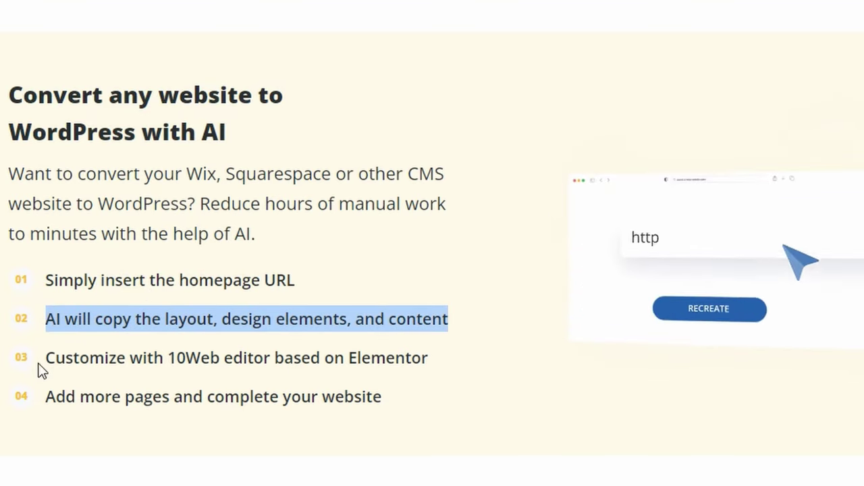
- Highlight step 03 about customizing with Elementor and step 04 about adding more pages
{"action": "left_click_drag", "start_coordinate": [40, 369], "coordinate": [87, 365]}
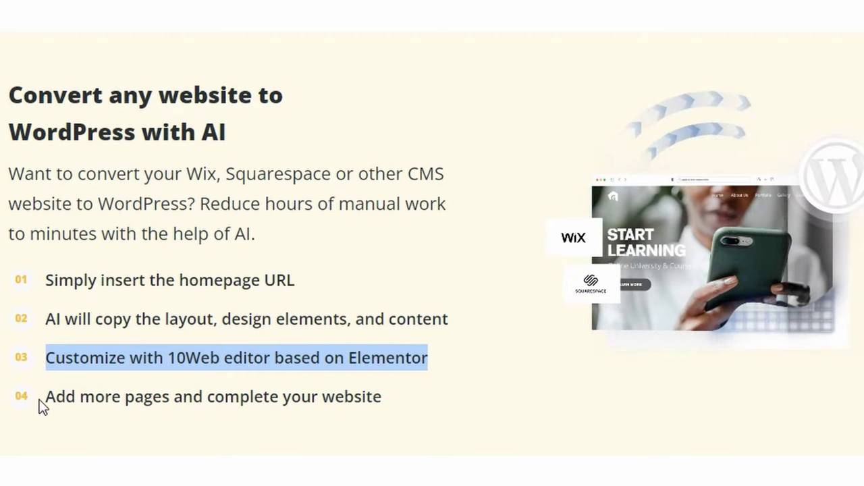
{"action": "left_click_drag", "start_coordinate": [42, 406], "coordinate": [58, 399]}
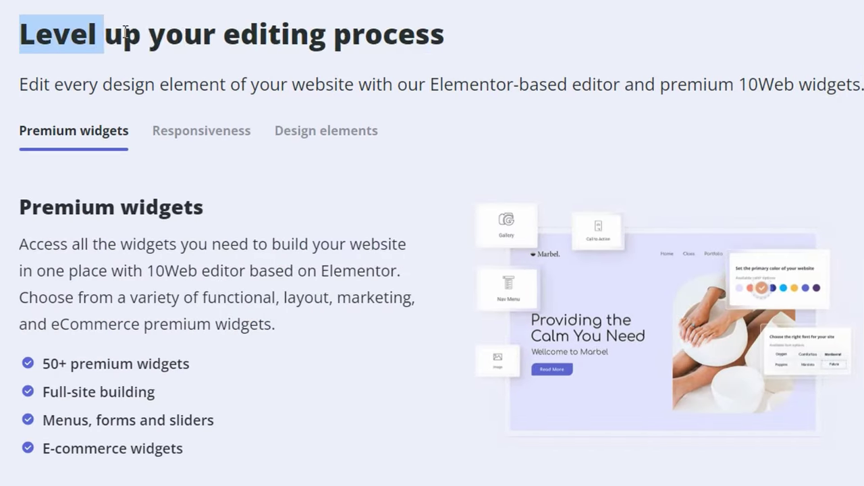
- Highlight the 'Level up your editing process' heading and each Premium widgets bullet point
{"action": "left_click_drag", "start_coordinate": [101, 32], "coordinate": [861, 88]}
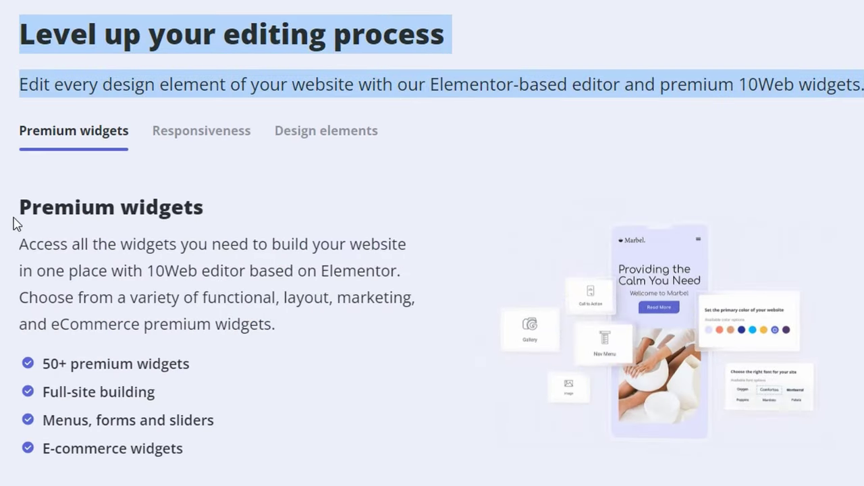
{"action": "left_click_drag", "start_coordinate": [18, 206], "coordinate": [210, 214]}
{"action": "left_click_drag", "start_coordinate": [38, 362], "coordinate": [213, 370]}
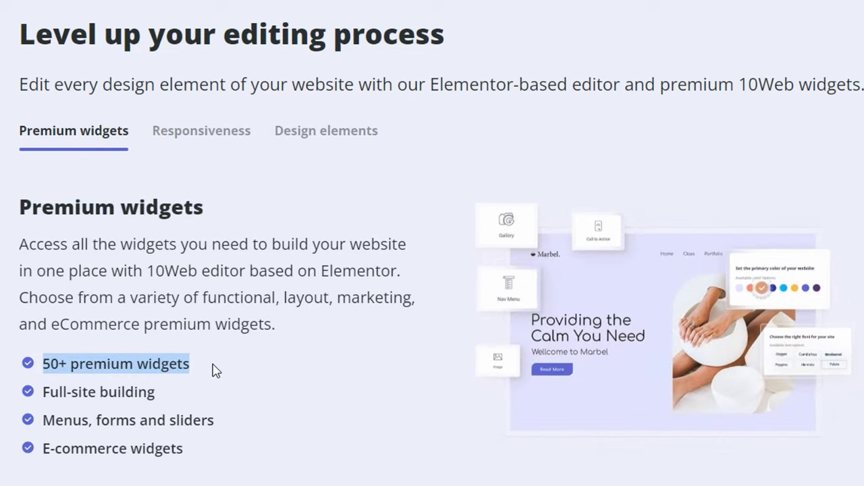
{"action": "left_click_drag", "start_coordinate": [43, 391], "coordinate": [160, 398]}
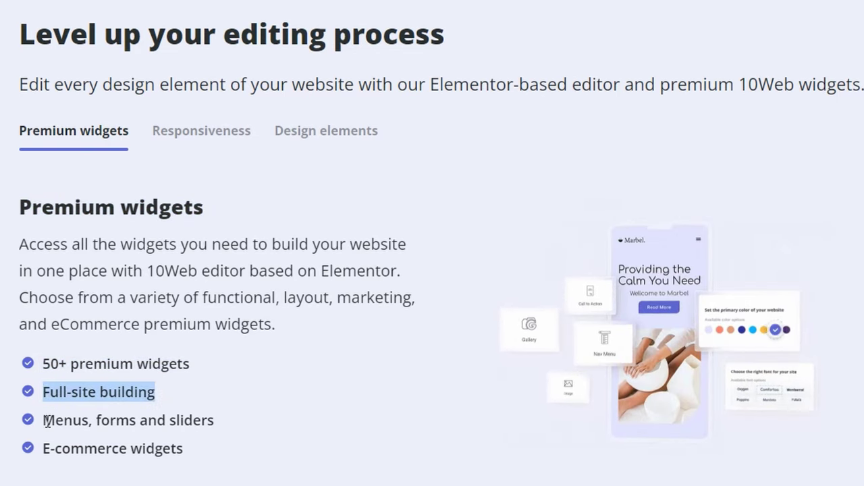
{"action": "left_click_drag", "start_coordinate": [47, 421], "coordinate": [266, 426]}
{"action": "left_click_drag", "start_coordinate": [38, 452], "coordinate": [153, 450]}
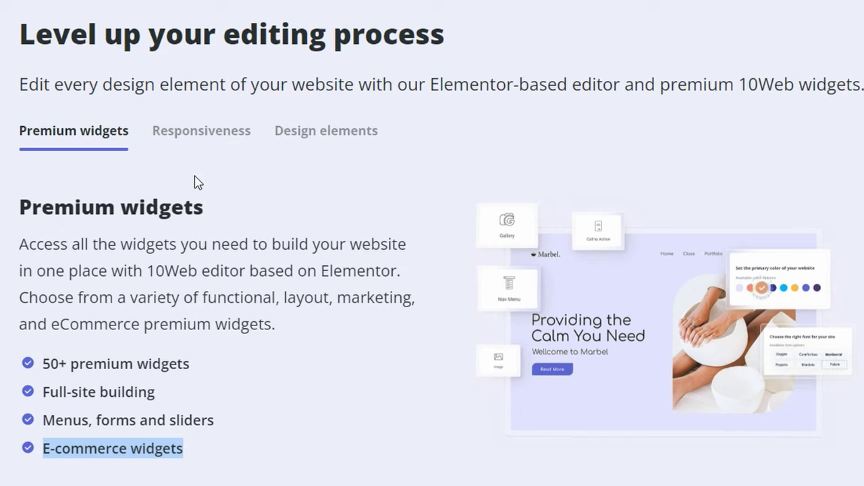
- Show and highlight the Responsiveness and Design elements feature descriptions
{"action": "left_click", "coordinate": [196, 139]}
{"action": "left_click_drag", "start_coordinate": [10, 208], "coordinate": [243, 340]}
{"action": "left_click", "coordinate": [304, 133]}
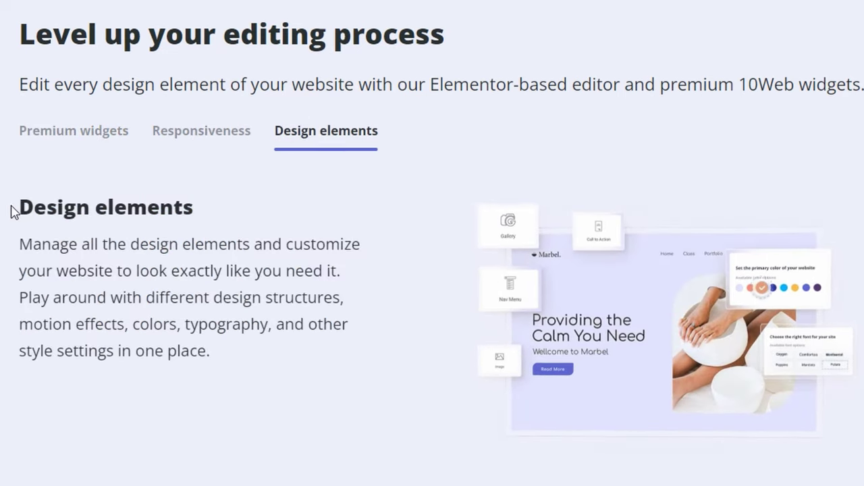
{"action": "left_click_drag", "start_coordinate": [11, 211], "coordinate": [235, 374]}
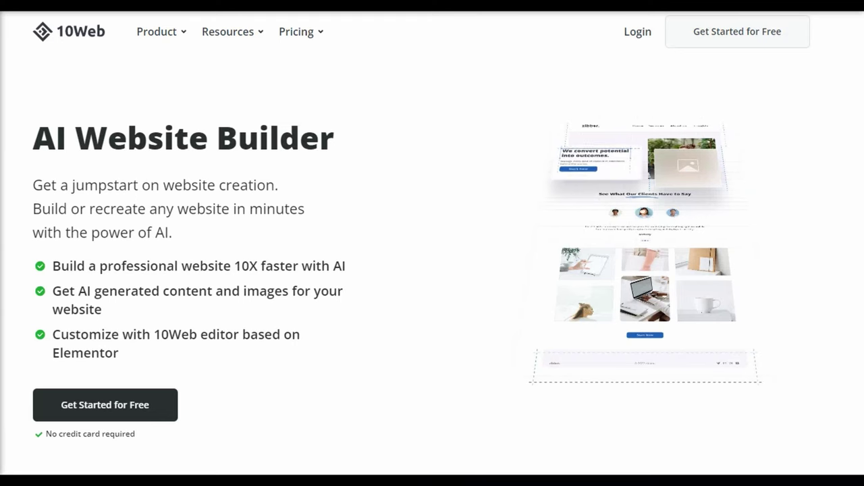